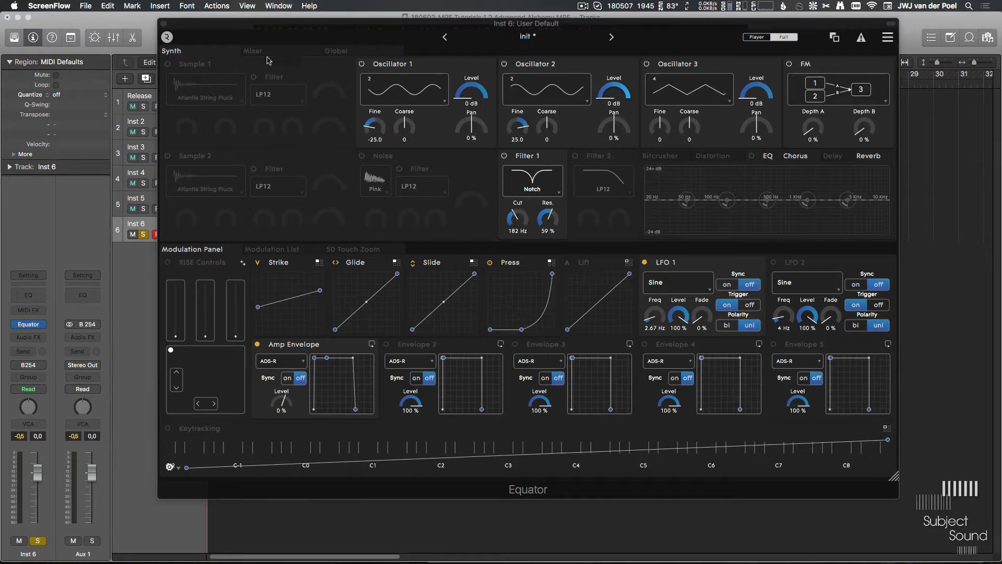
- Examine the modulation routings through to the end of the list, including their sources, destinations and amounts
click(273, 250)
click(272, 249)
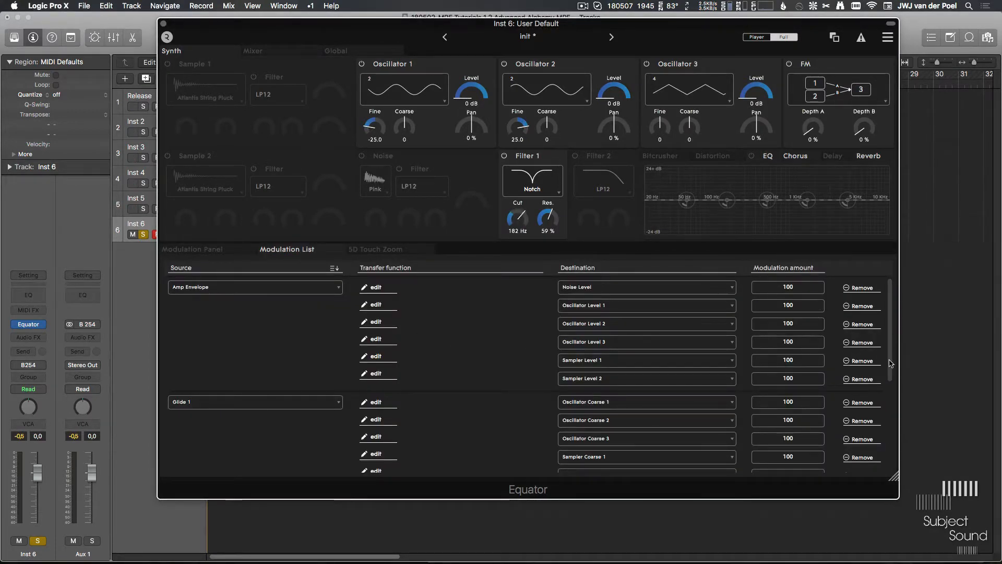
scroll(827, 359, down, 5)
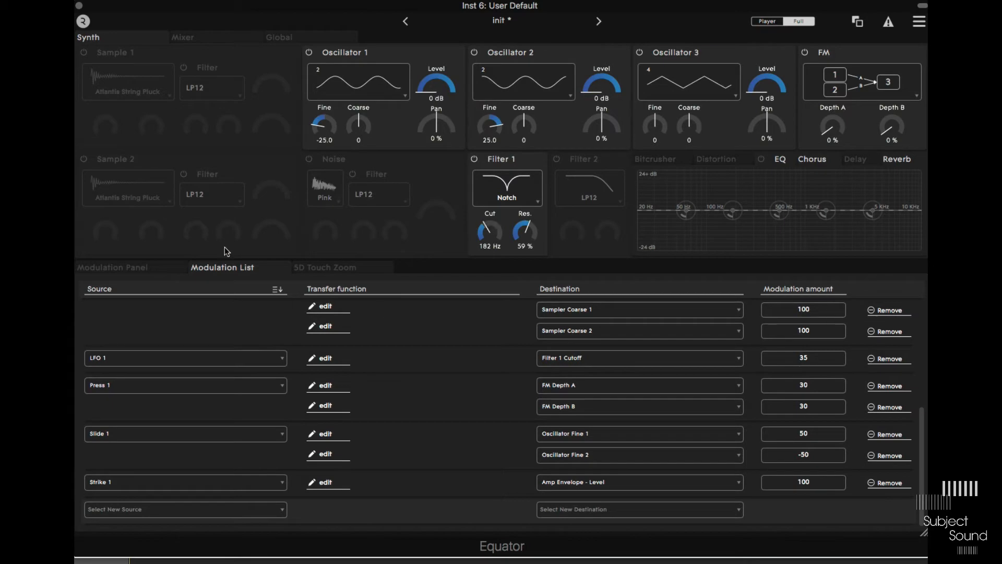
- Set the preset's global voice mode to Poly
click(152, 267)
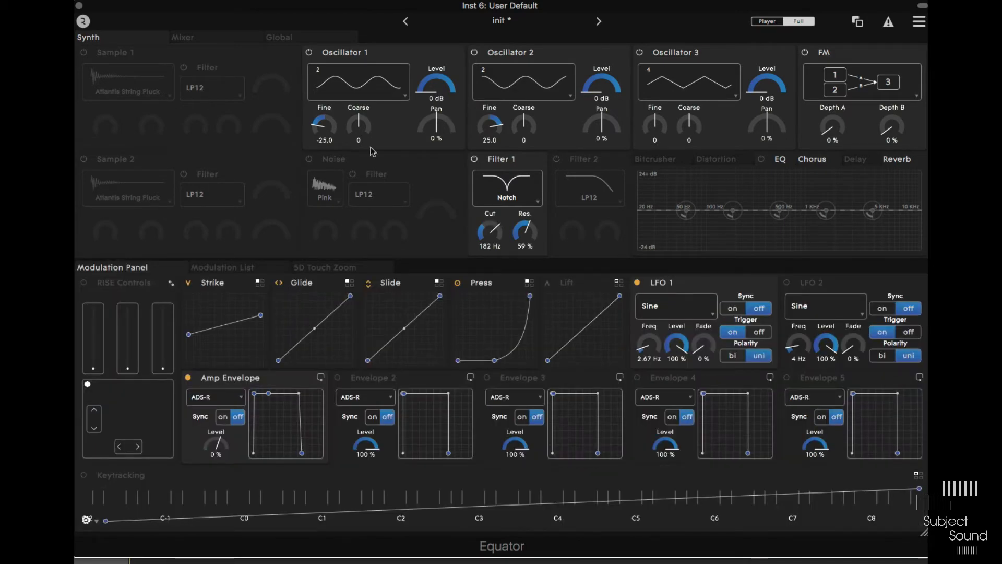
click(279, 40)
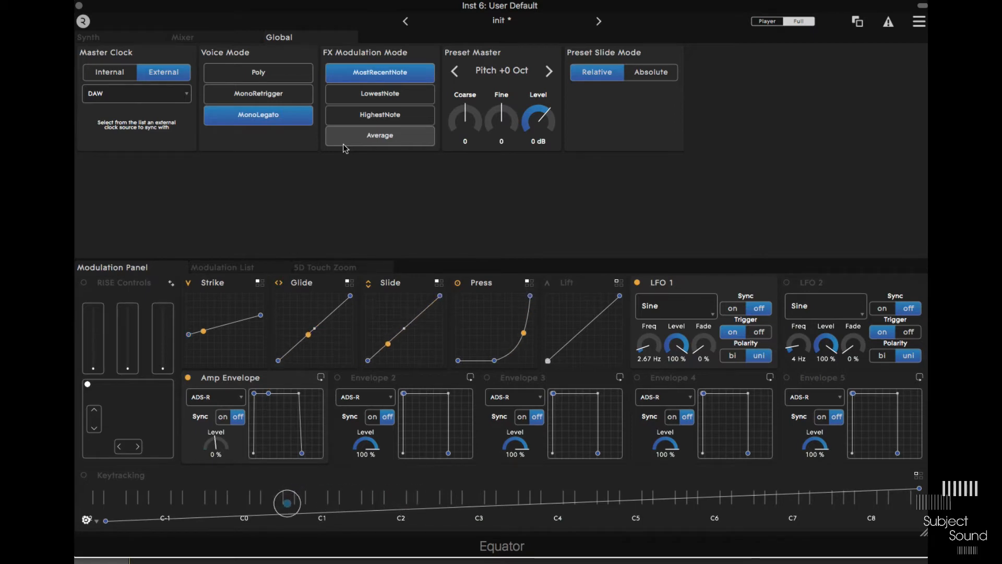
click(295, 73)
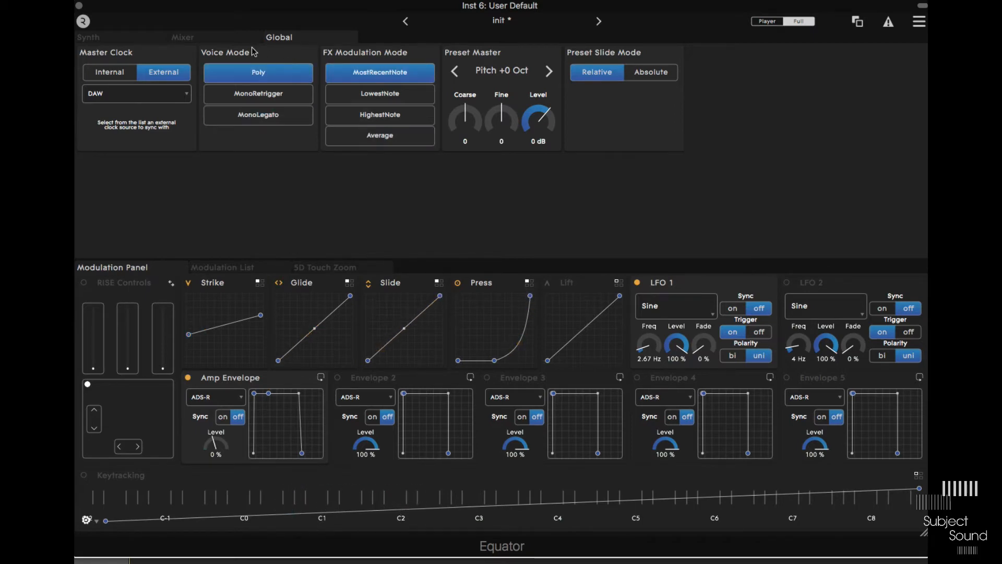
- Lengthen the Amp Envelope's attack and release slightly and display the Reverb effect's settings
click(138, 39)
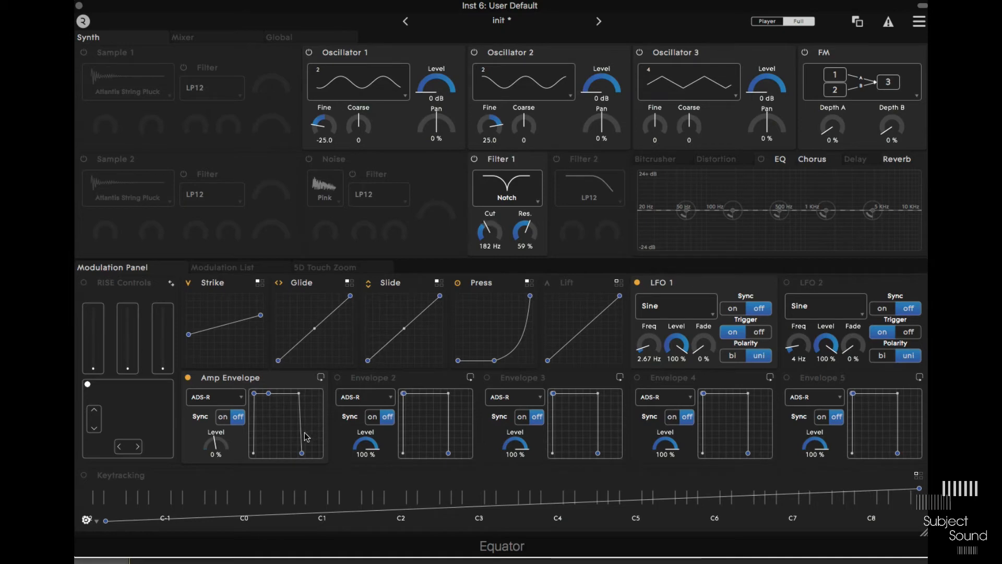
drag(255, 395, 257, 393)
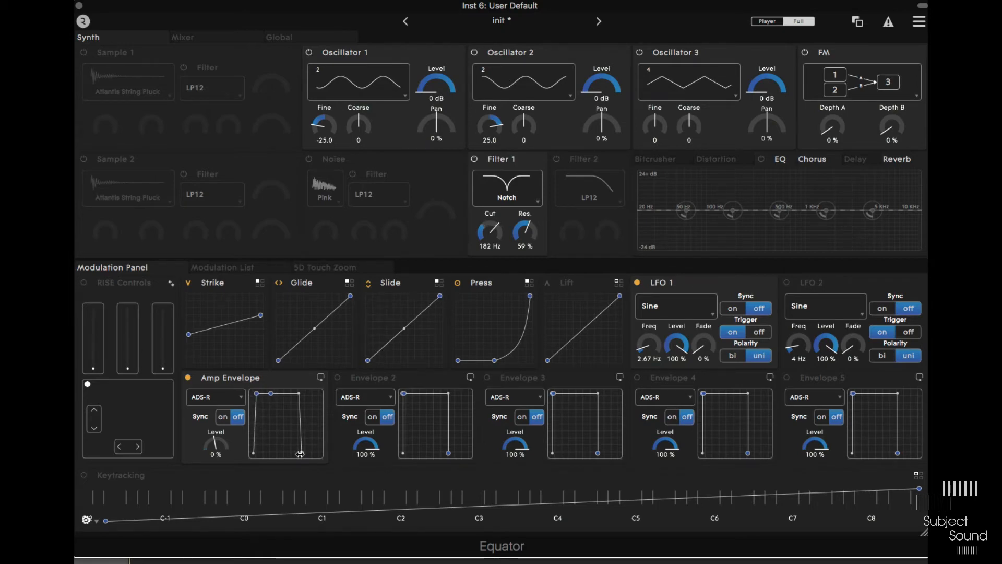
drag(302, 453, 306, 454)
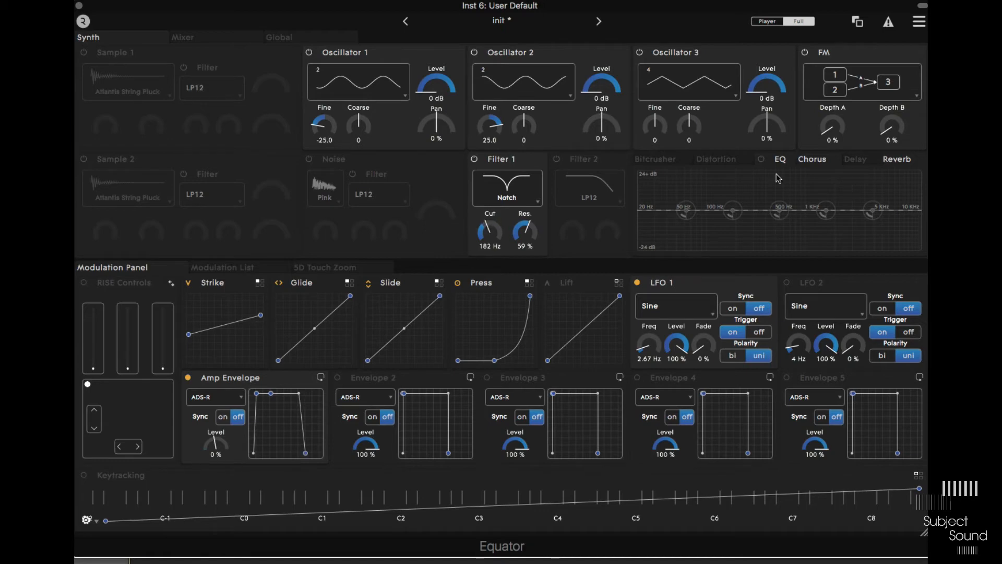
click(887, 160)
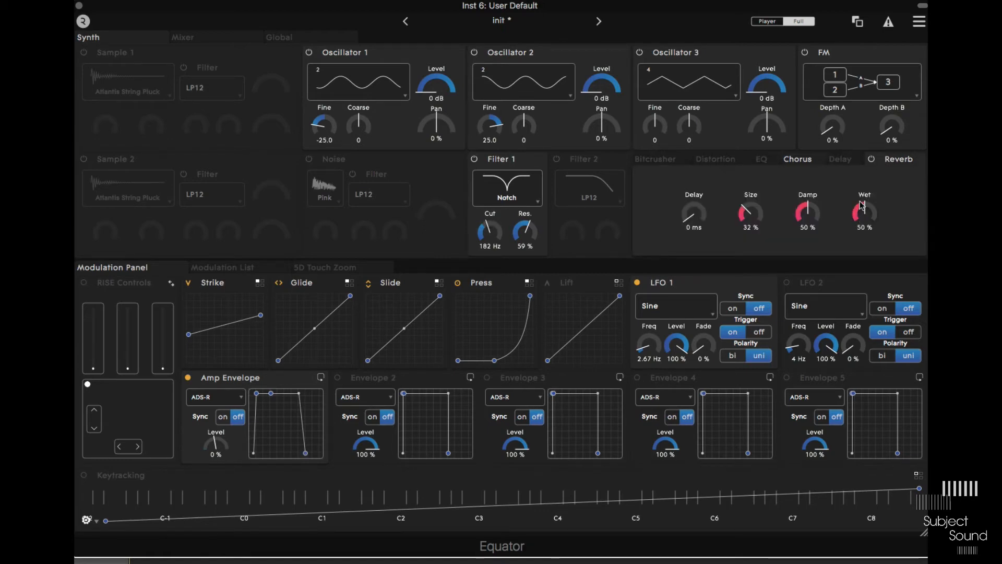
- Set the Press 1 modulation amounts for FM Depth A and FM Depth B to 22 each
click(294, 36)
click(244, 38)
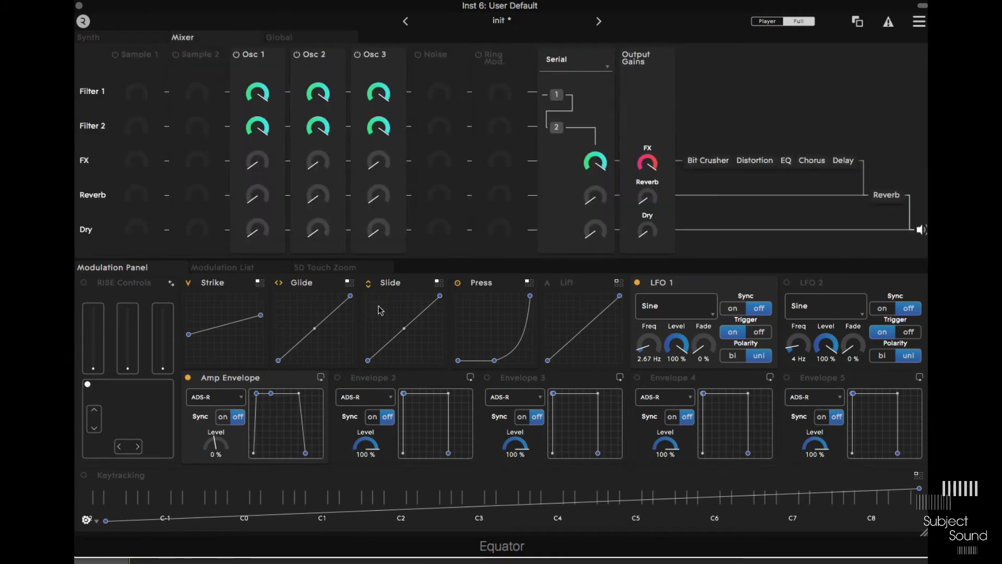
click(252, 268)
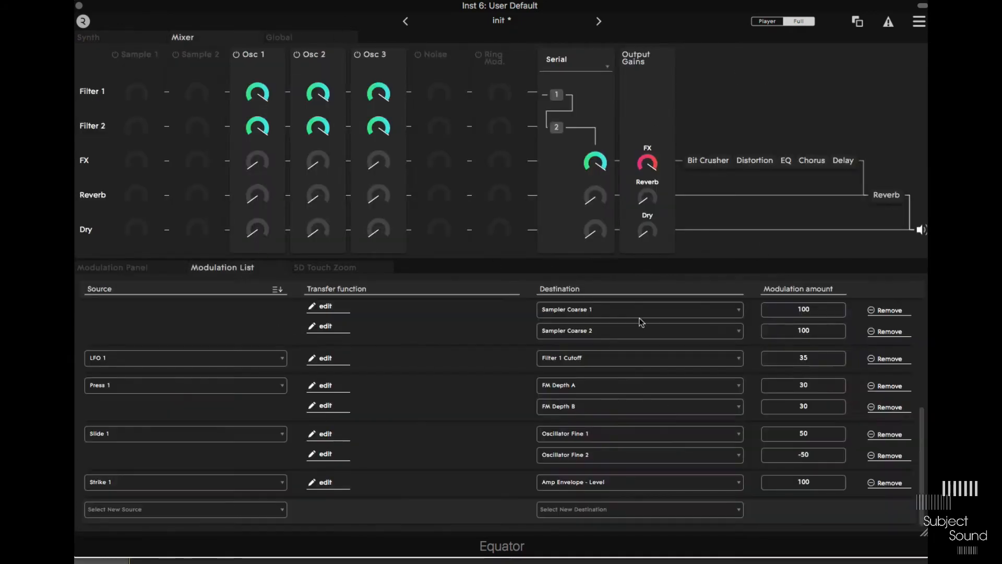
click(813, 389)
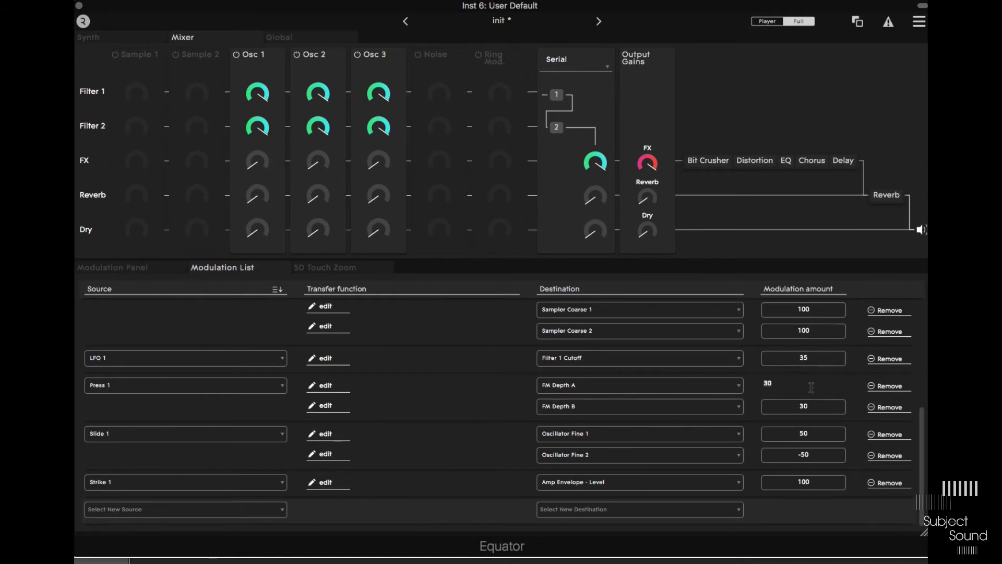
key(BackSpace)
key(BackSpace)
text(22)
key(Return)
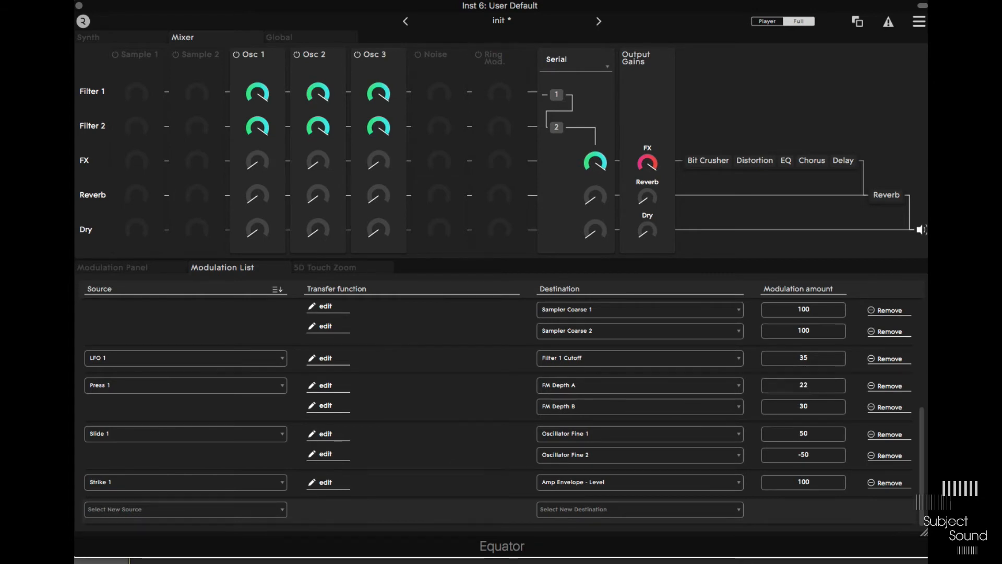
click(815, 408)
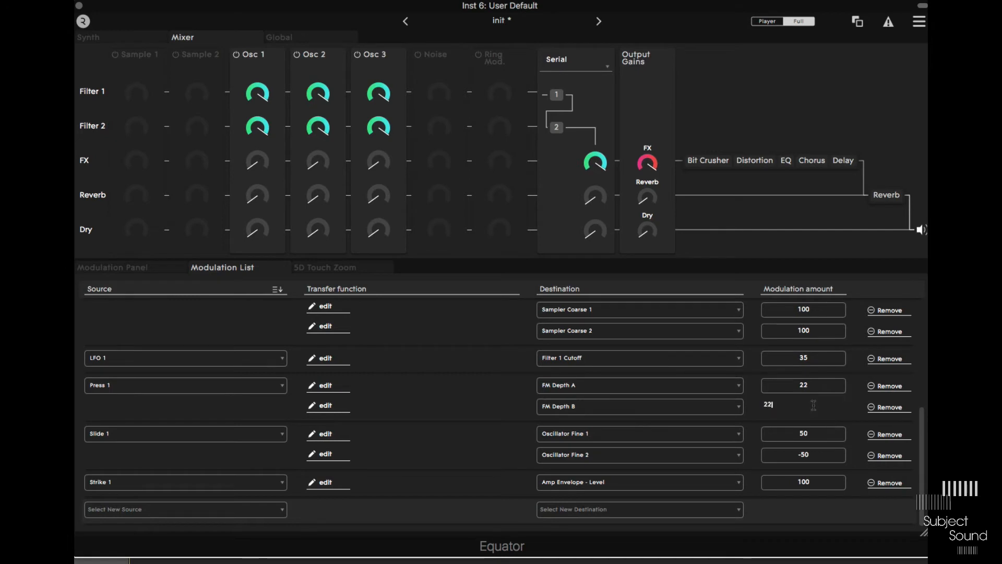
key(BackSpace)
key(BackSpace)
text(22)
key(Return)
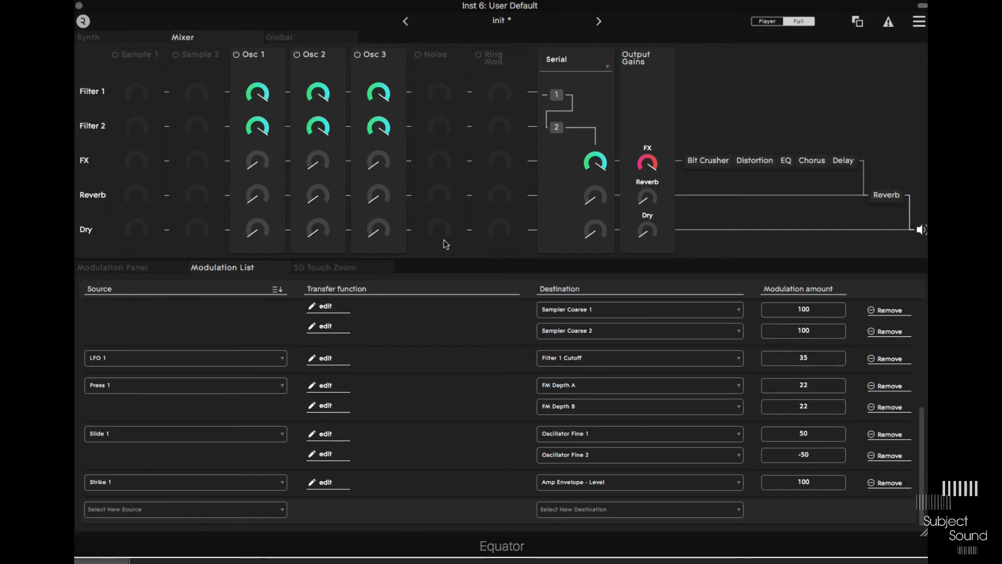
- Try the RandomSH waveform on LFO 1, settle on Random, and set its fade to 12 %
click(90, 38)
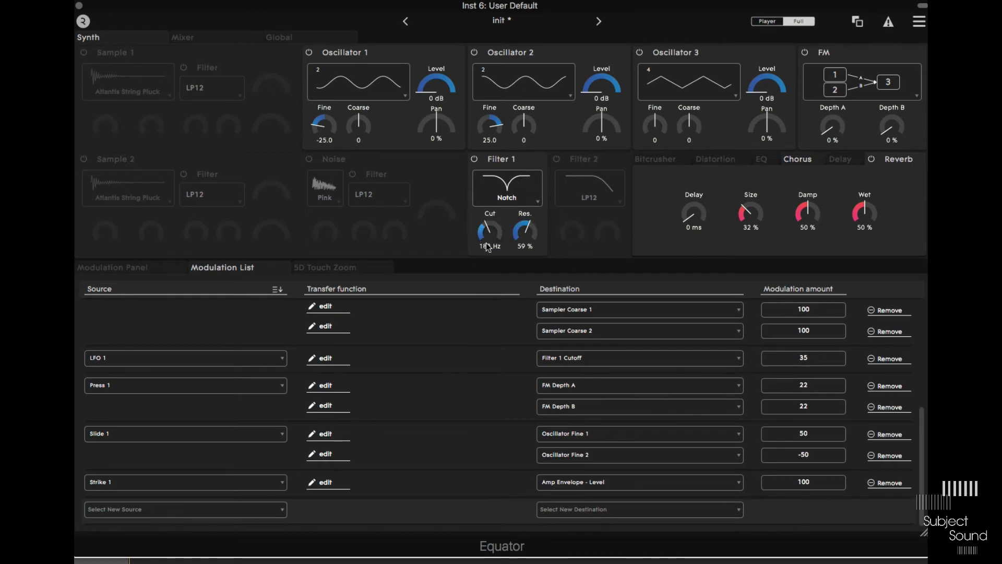
click(132, 268)
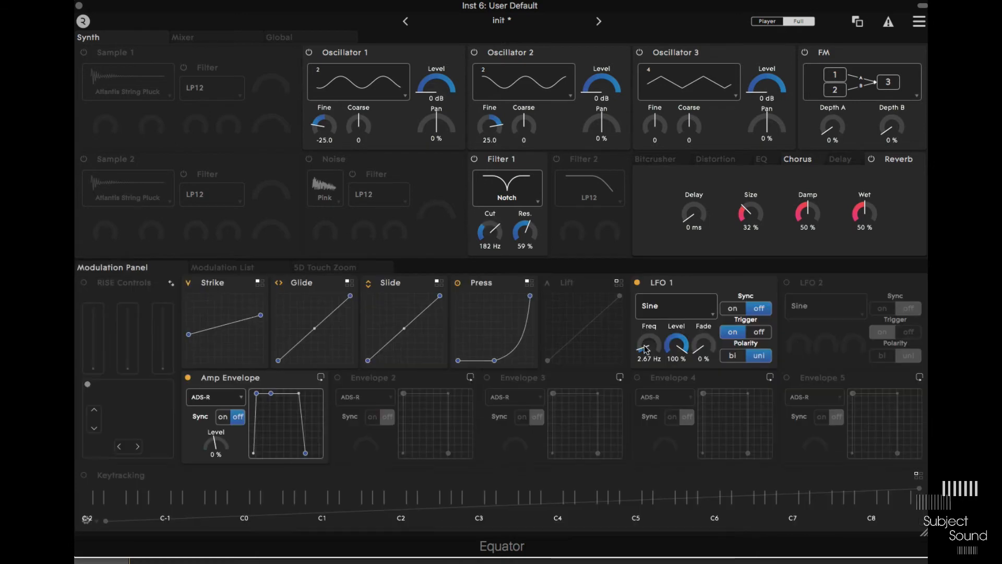
click(693, 312)
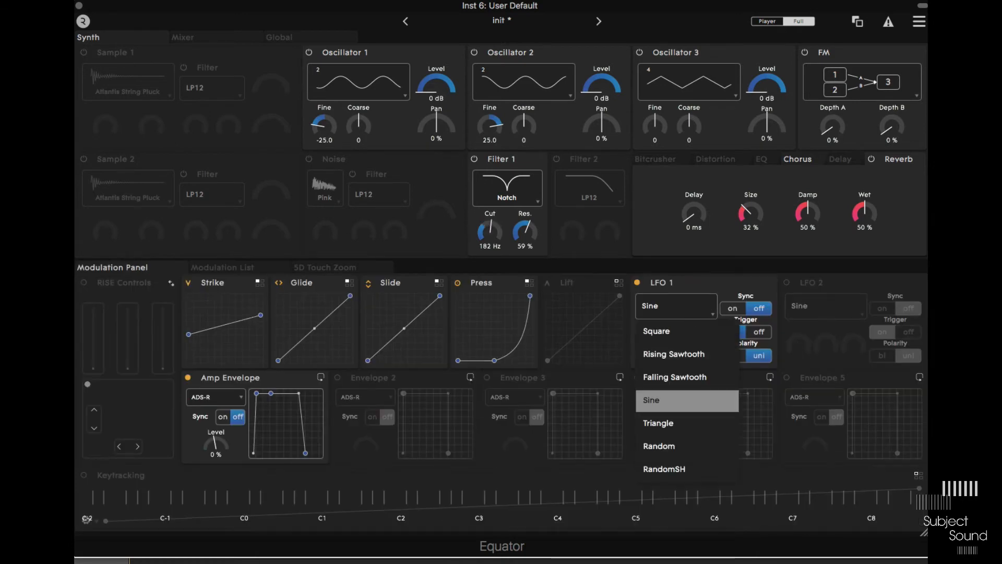
click(685, 470)
click(671, 314)
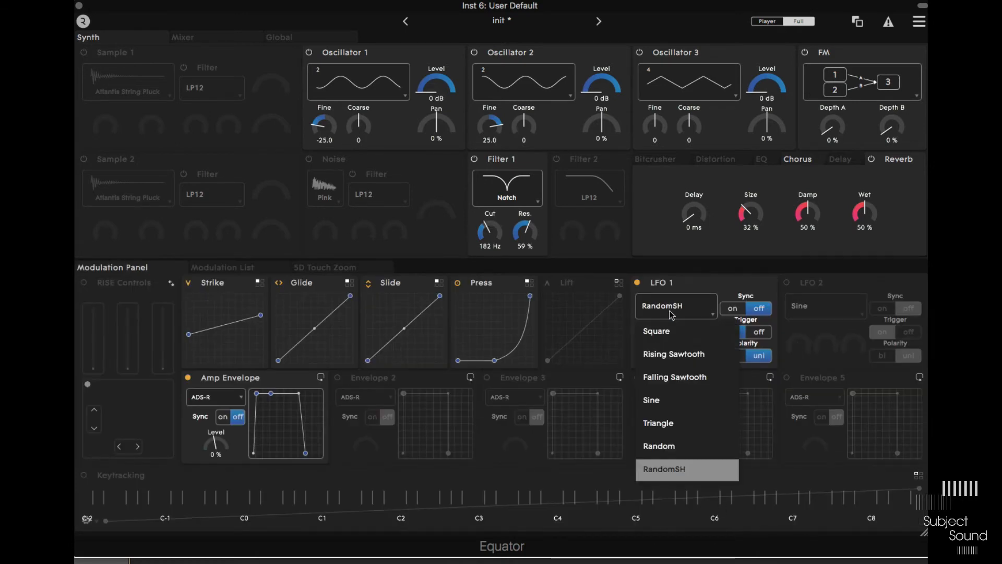
click(700, 445)
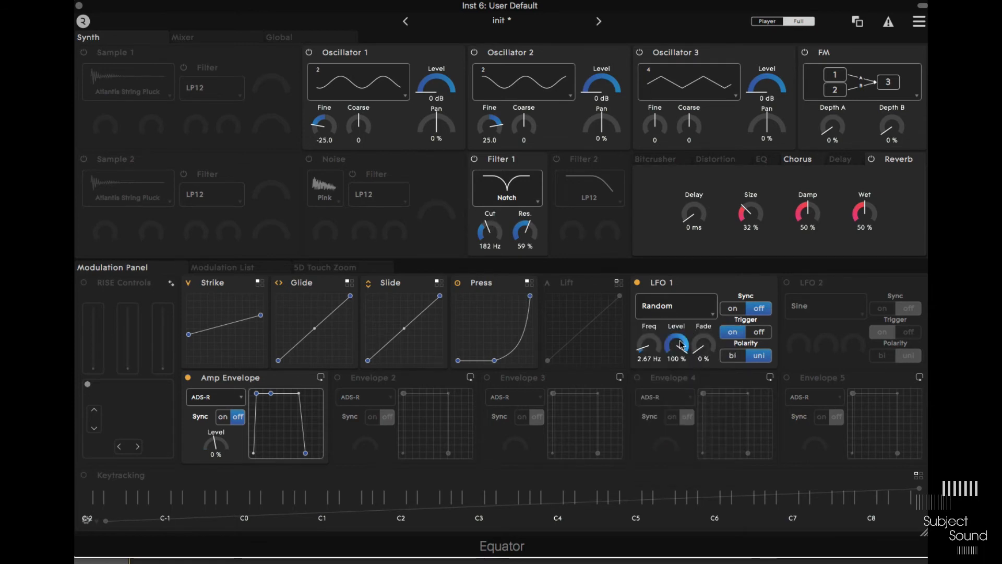
drag(704, 343, 703, 338)
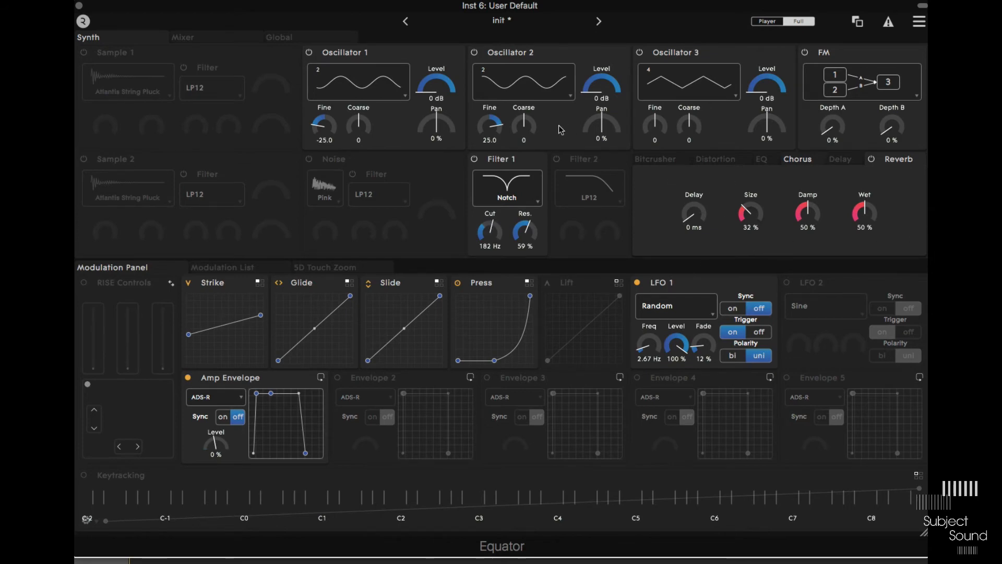
- Set the preset's global voice mode to MonoLegato
click(293, 38)
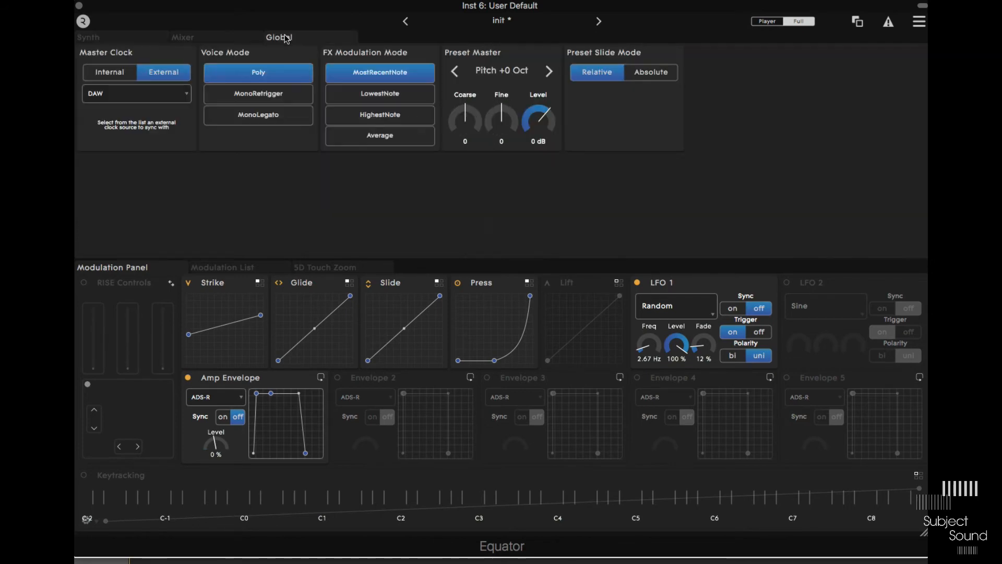
click(258, 115)
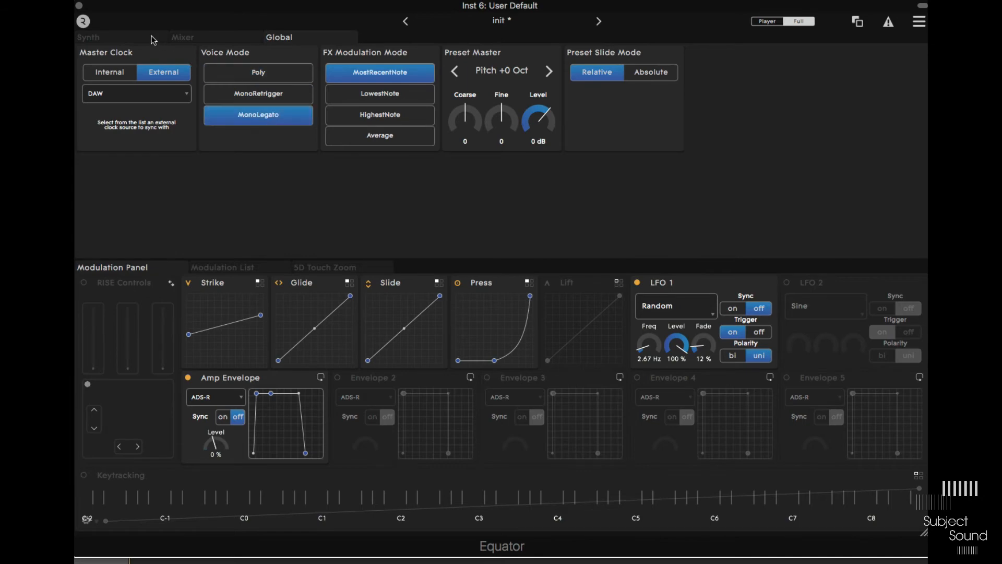
- Adjust the Reverb effect's wet level slightly in the synth view and display the Chorus settings
click(134, 40)
mouse_move(859, 222)
mouse_down()
mouse_move(863, 239)
mouse_move(869, 225)
mouse_up()
click(810, 160)
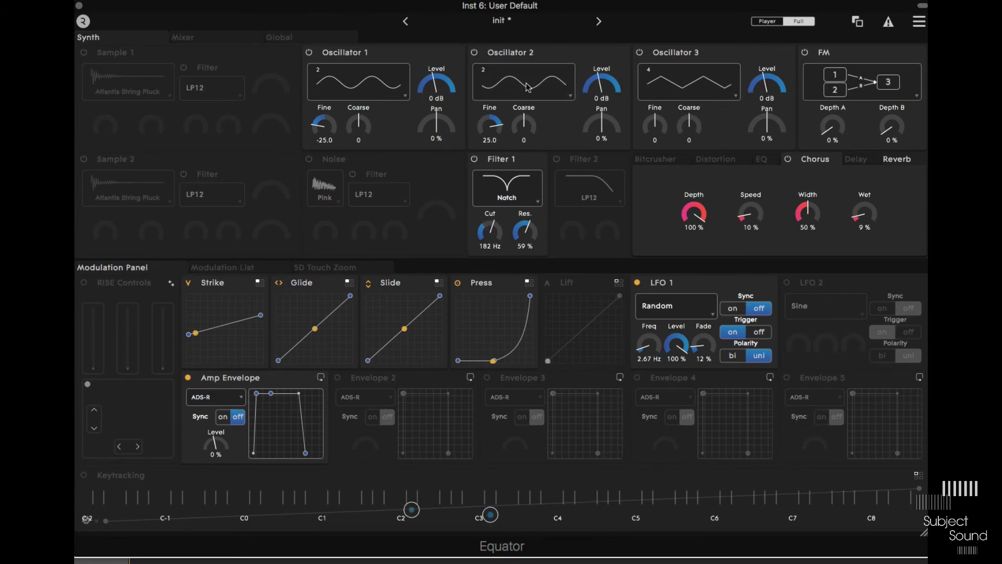
- Switch Oscillator 1 and Oscillator 2 to sawtooth waveform 5 and shorten the Amp Envelope's release slightly
click(395, 83)
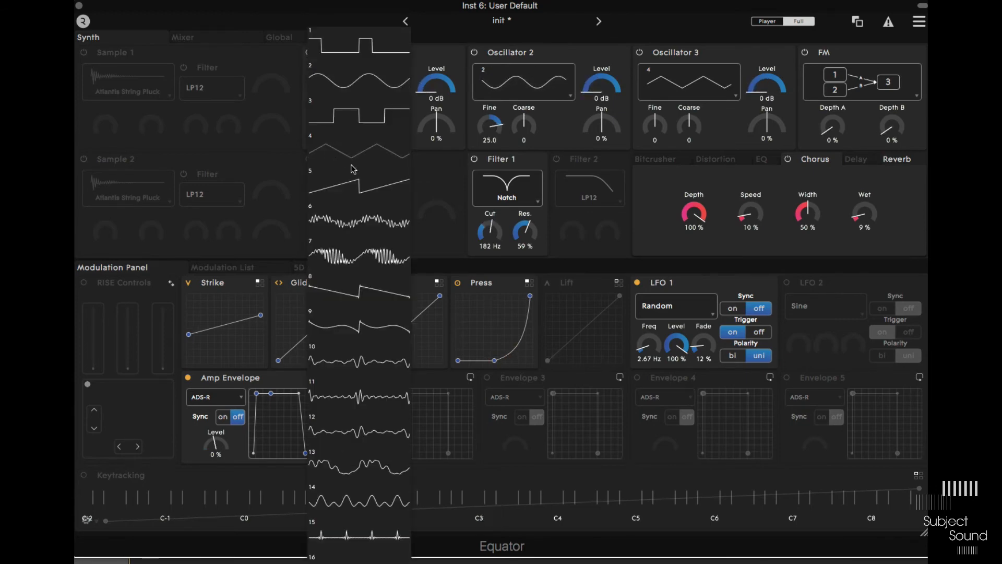
click(384, 172)
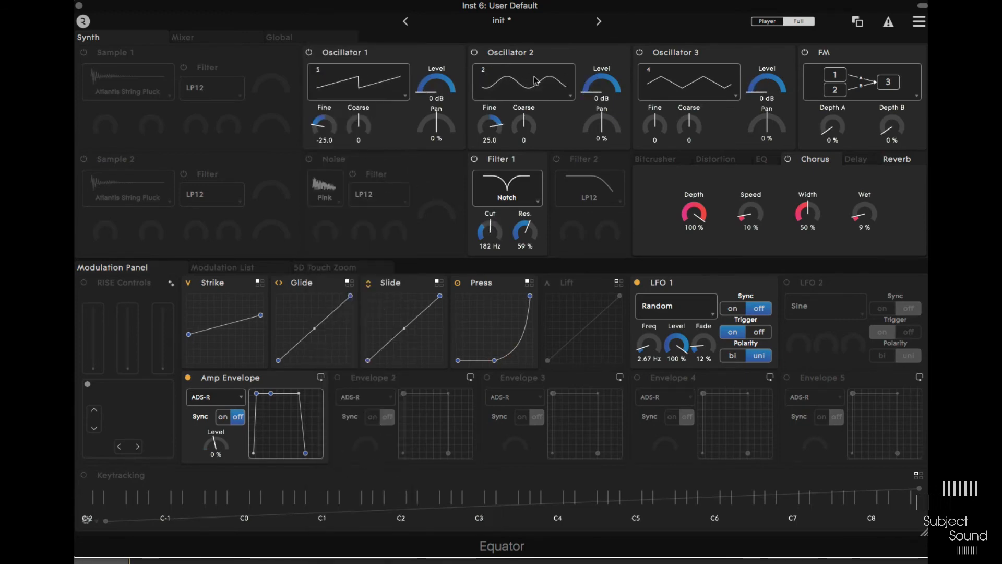
click(546, 97)
click(539, 197)
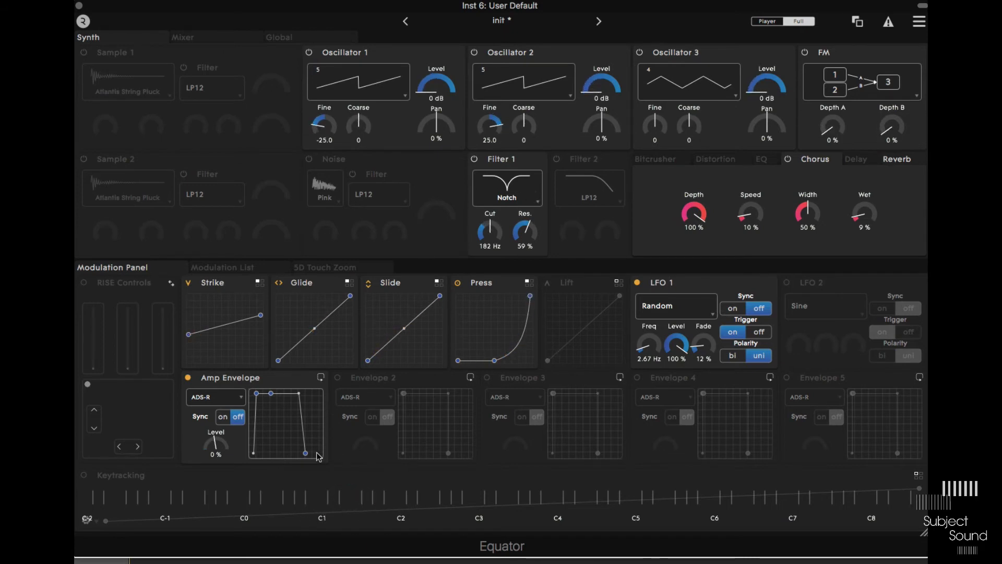
drag(305, 460, 301, 459)
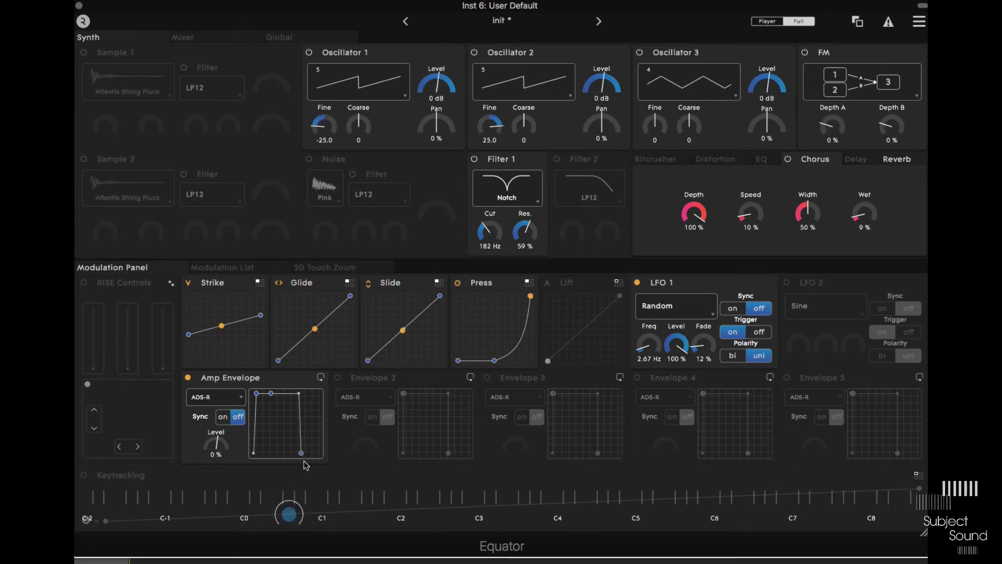
- Set the Press 1 modulation amounts for FM Depth A and FM Depth B to 35 each
click(281, 36)
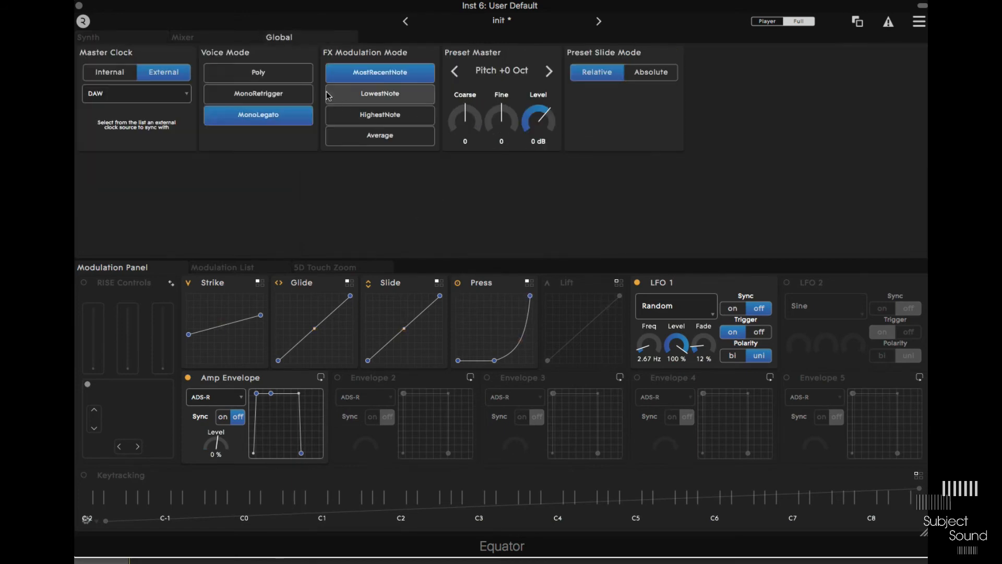
click(226, 38)
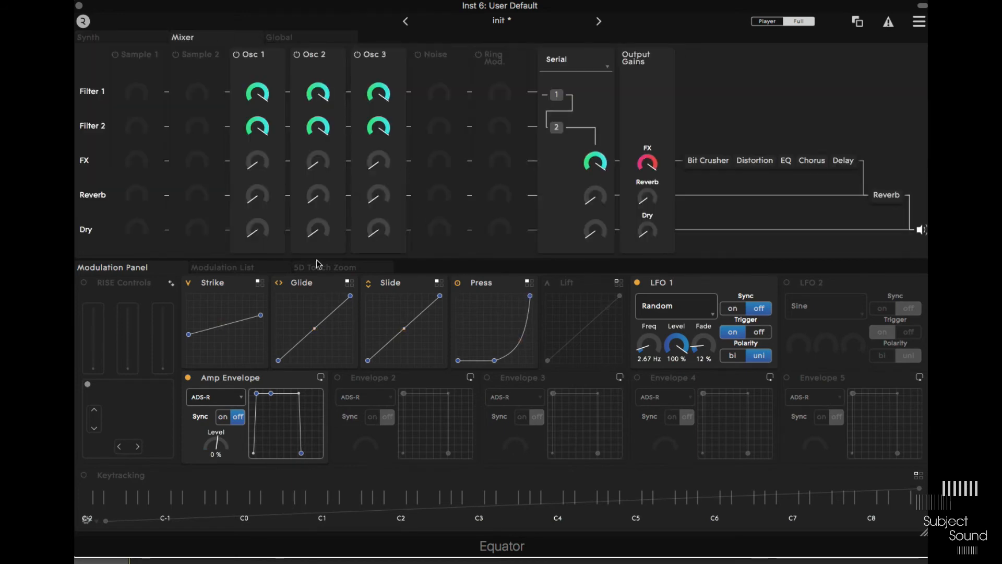
click(222, 267)
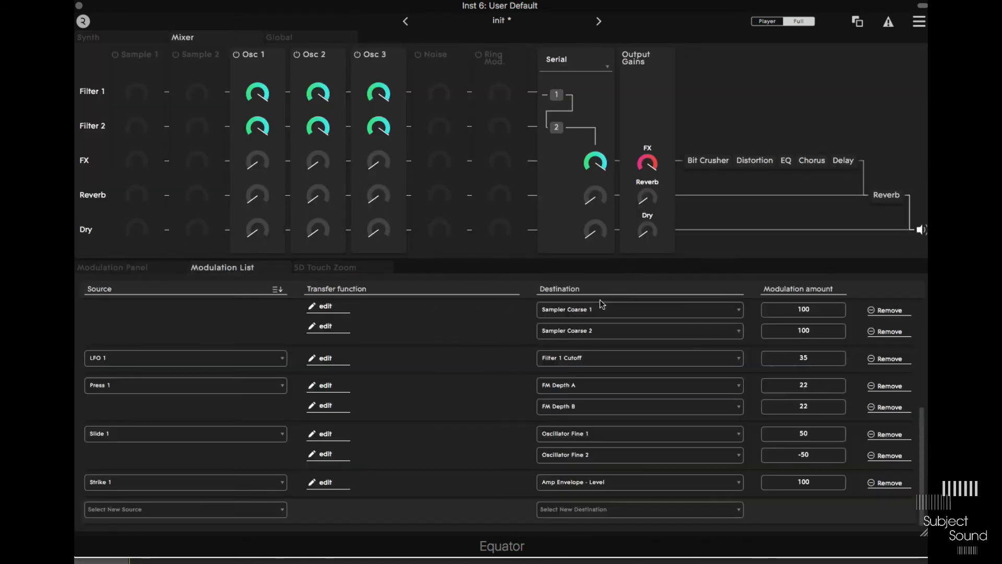
click(808, 390)
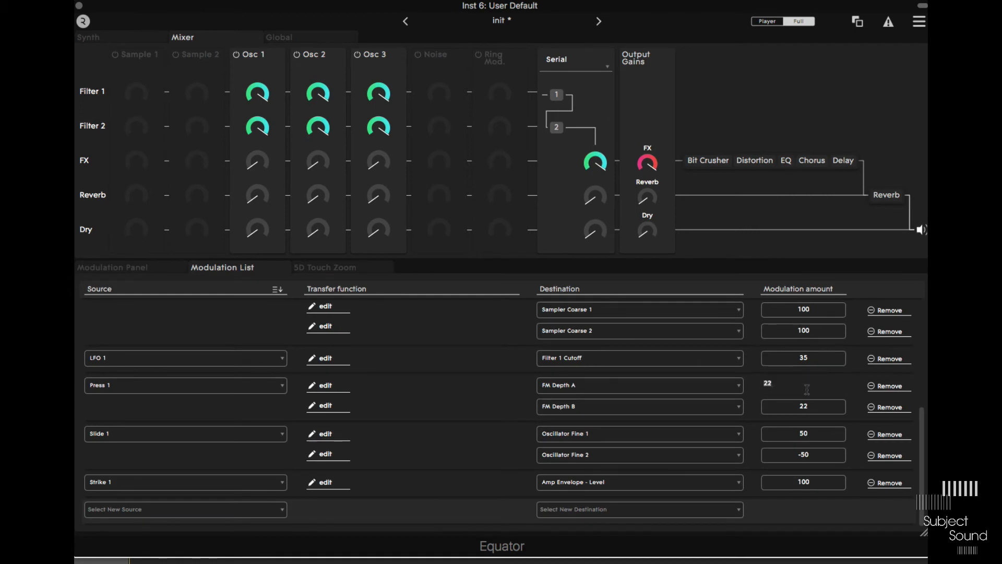
click(807, 407)
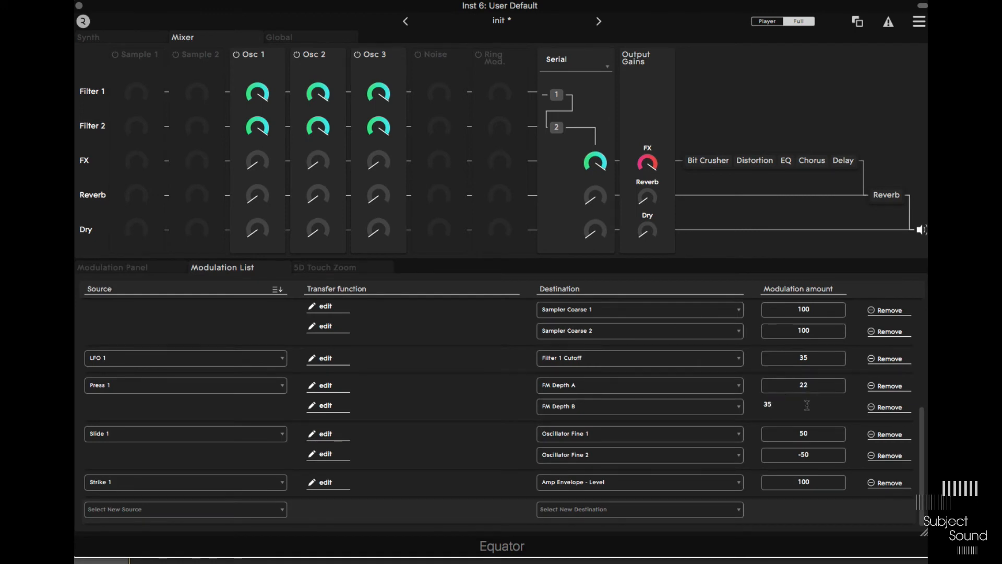
click(811, 383)
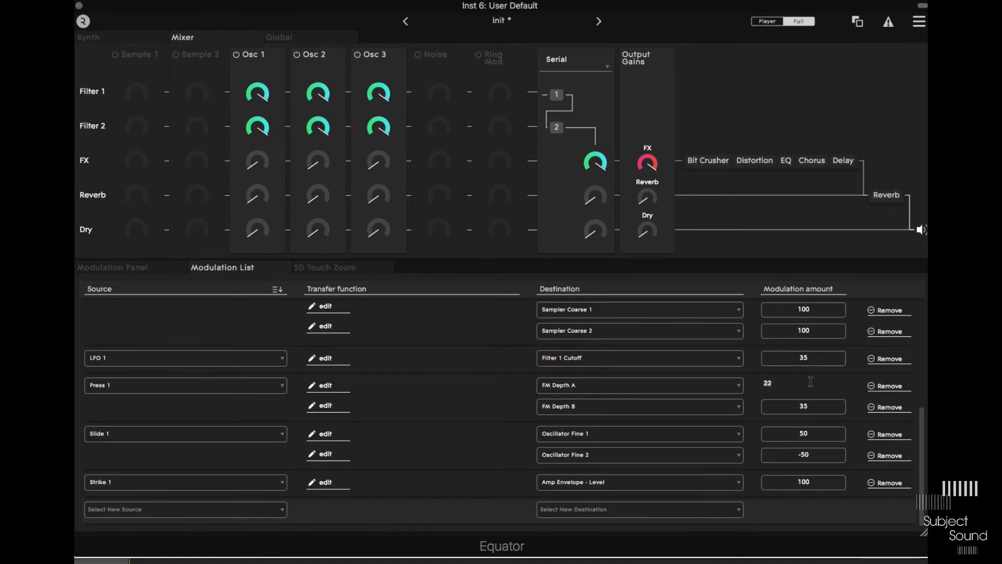
key(BackSpace)
key(BackSpace)
text(35)
key(Return)
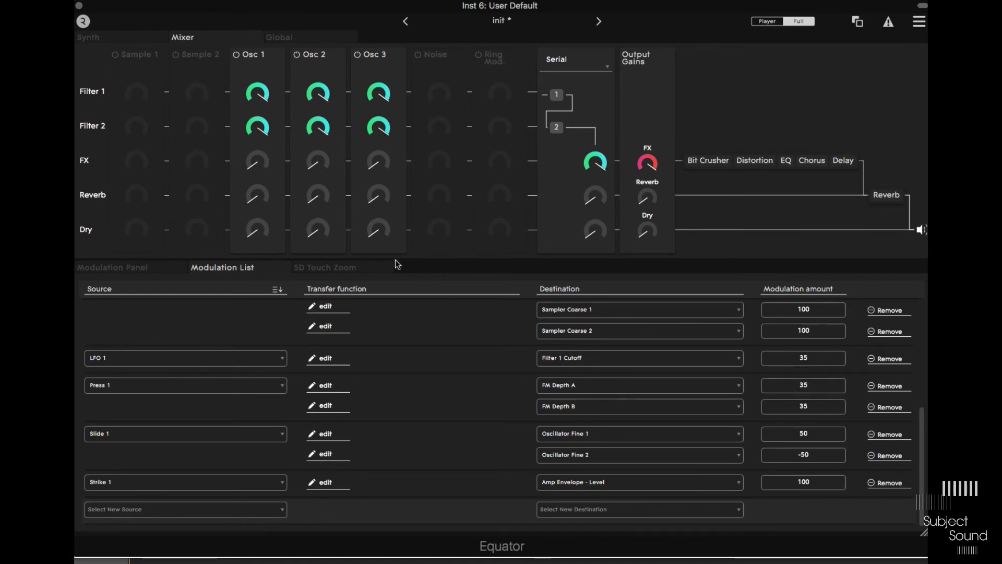
- Reshape the Press and Slide response curves in the modulation settings so both bow upward and rise faster
click(137, 41)
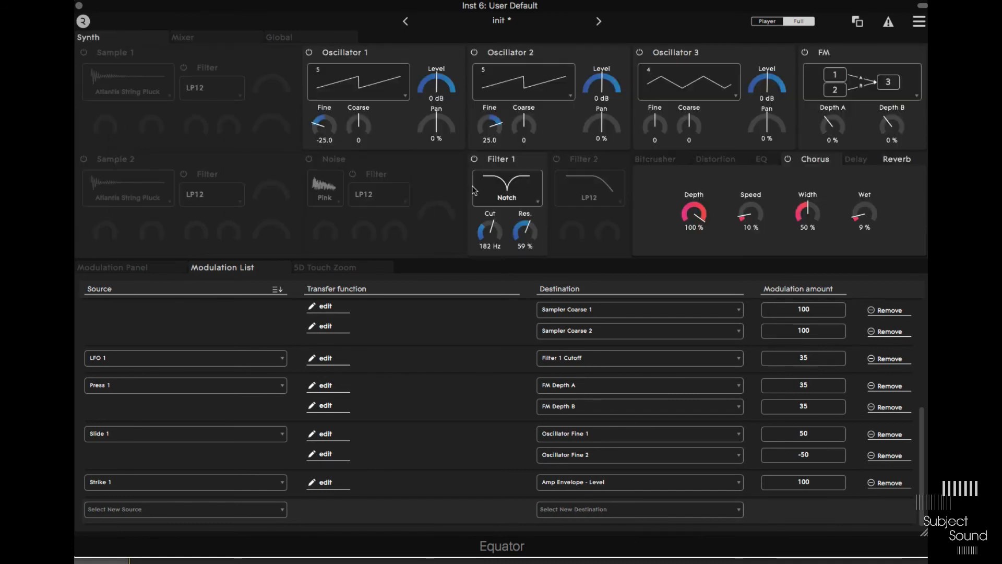
click(130, 268)
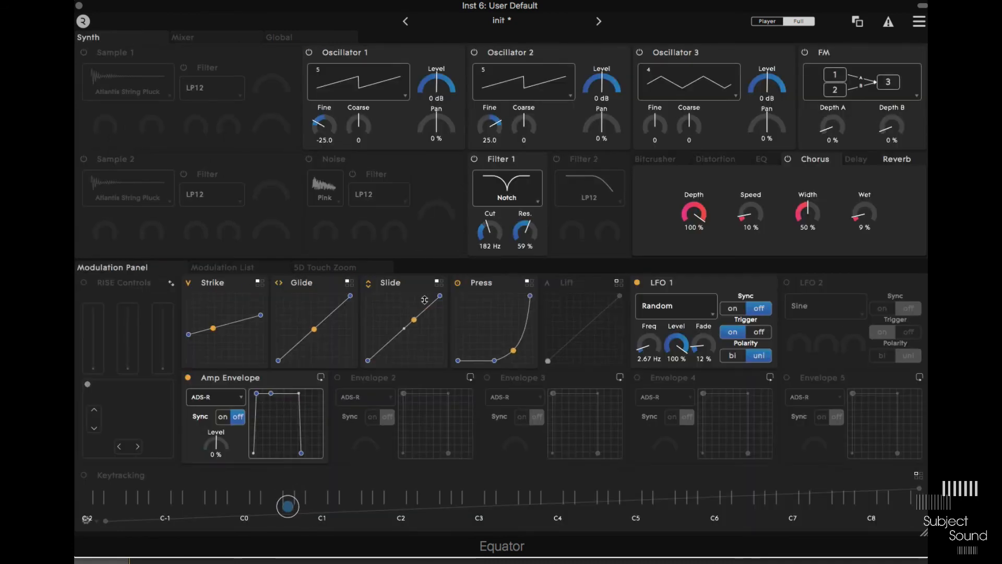
drag(488, 341, 481, 268)
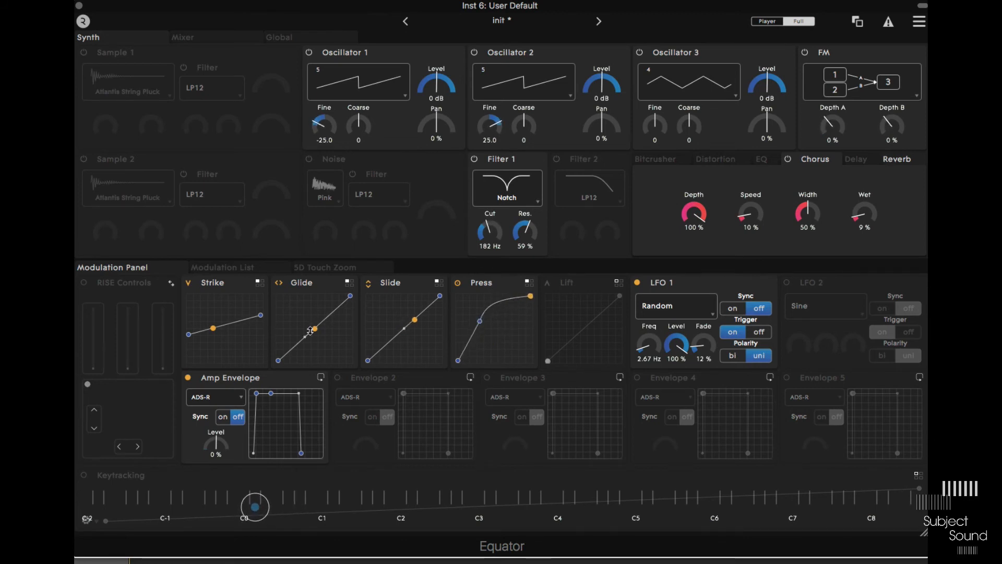
drag(406, 330, 409, 291)
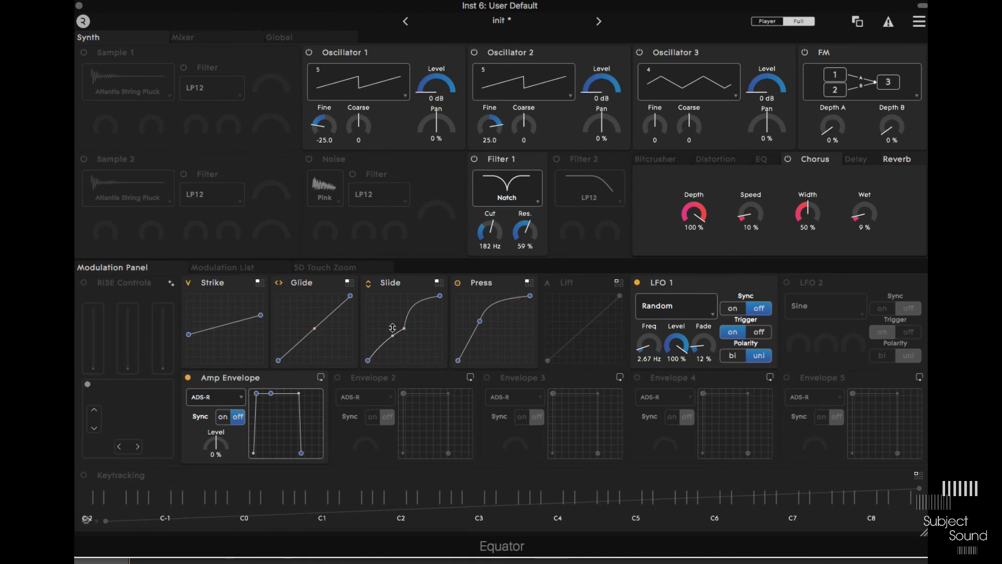
- Set the Coarse tuning of Oscillator 1 and Oscillator 2 to 7 each
double_click(356, 141)
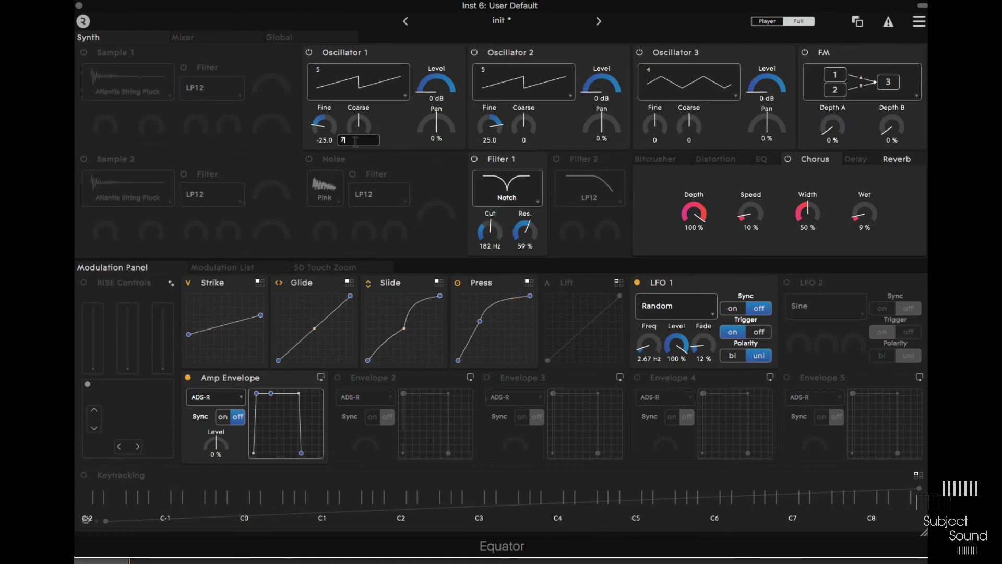
text(7)
key(Return)
double_click(524, 140)
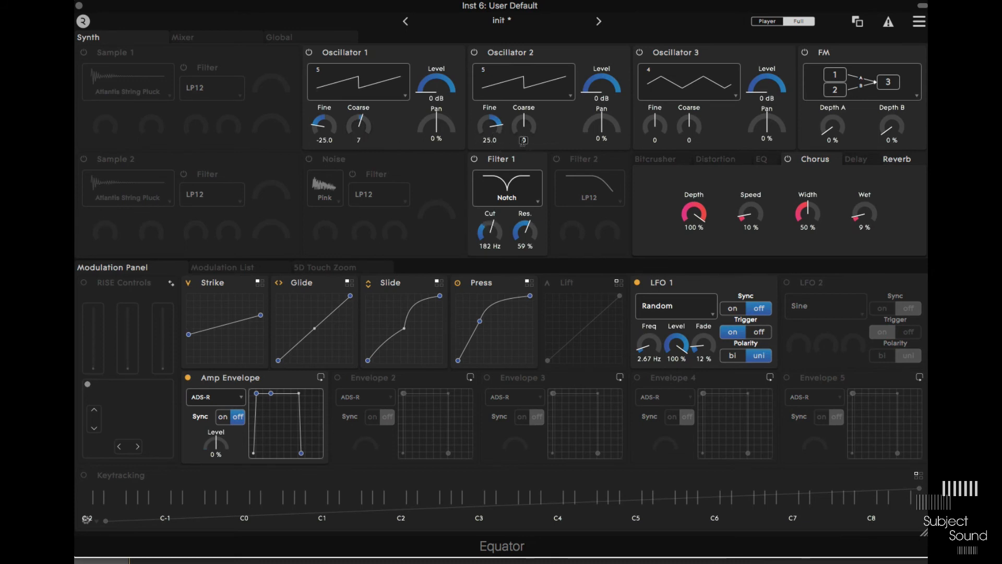
text(7)
key(Return)
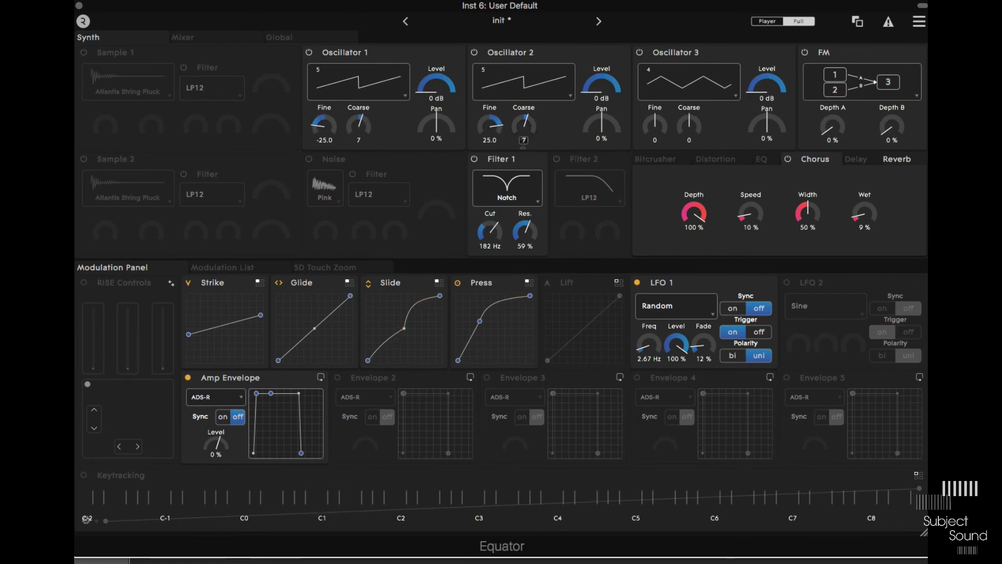
- Set the Coarse tuning of Oscillator 1 and Oscillator 2 to 12 each and switch Oscillator 2 to waveform 9
double_click(524, 141)
text(12)
key(Return)
double_click(360, 141)
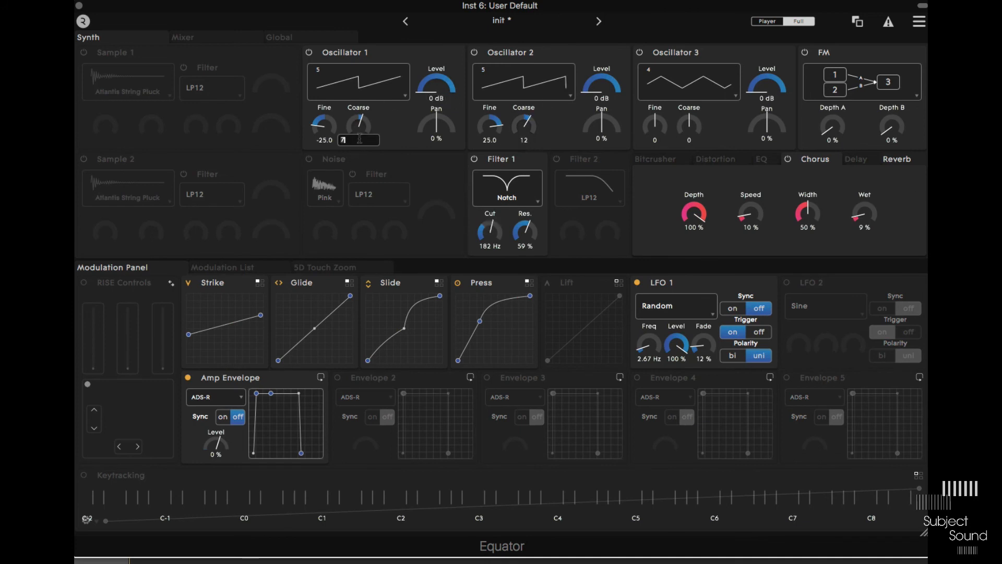
key(Return)
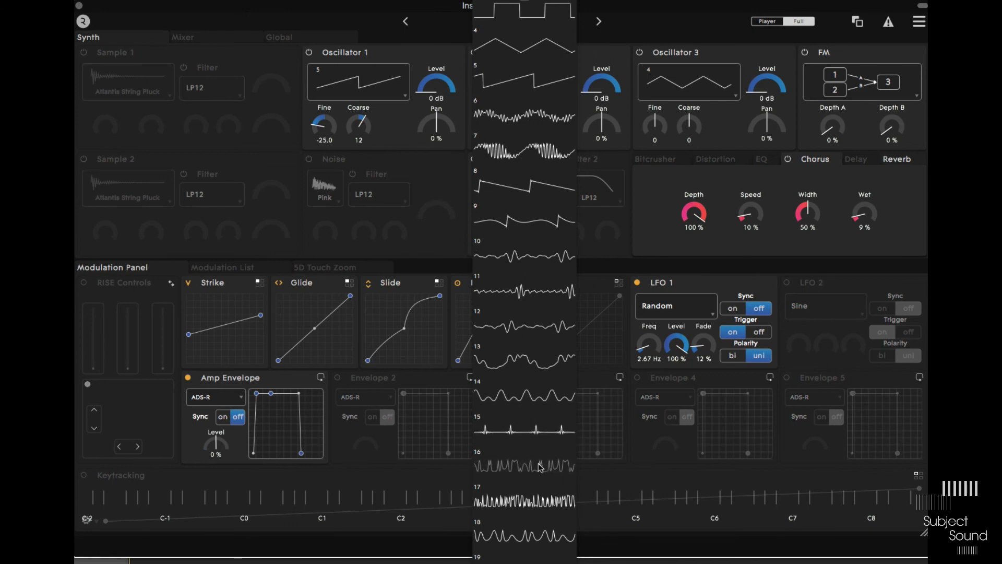
click(521, 232)
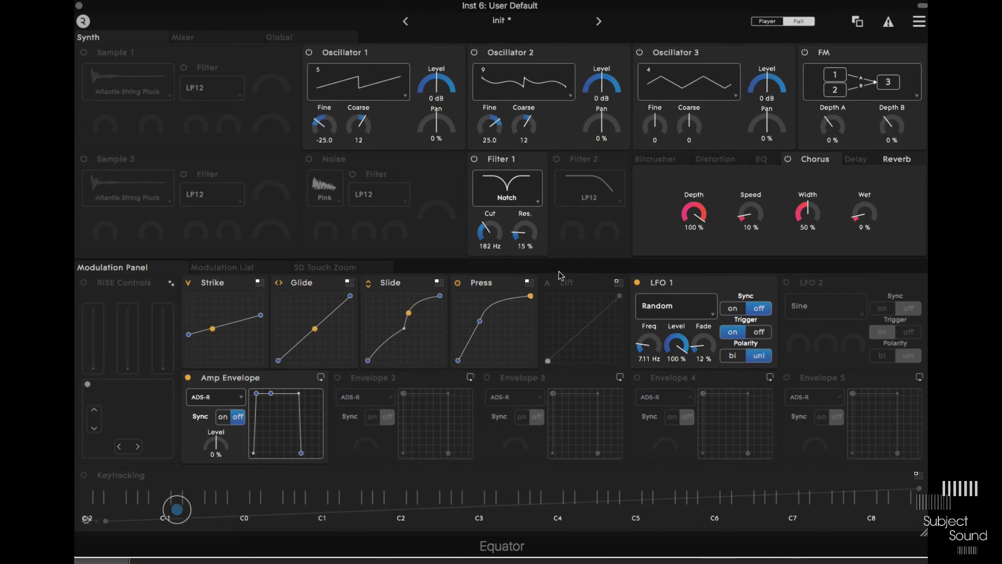
- Enable Filter 2 as LP12 with LFO 1 modulating its cutoff up to 15 kHz, and raise its resonance slightly
click(558, 160)
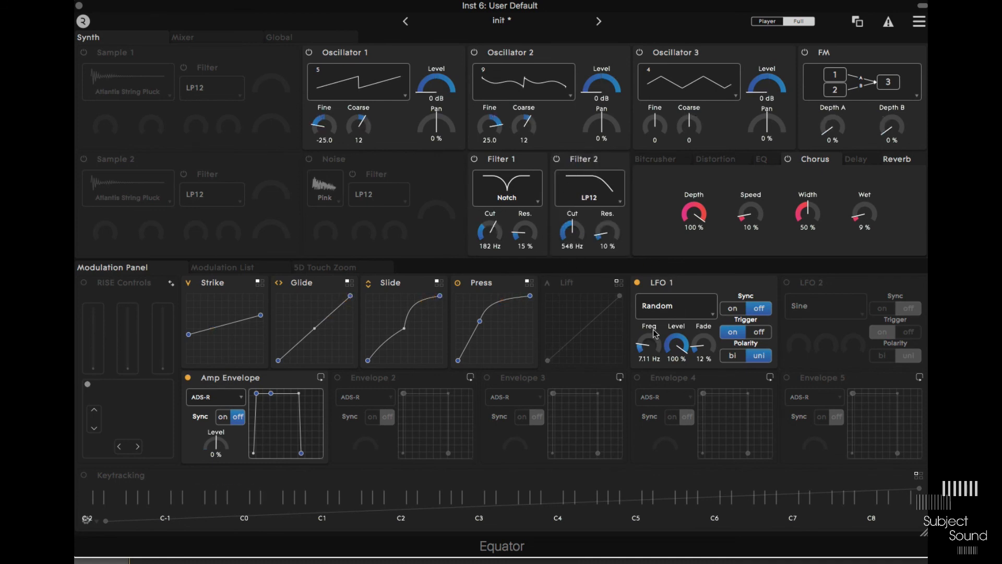
click(667, 294)
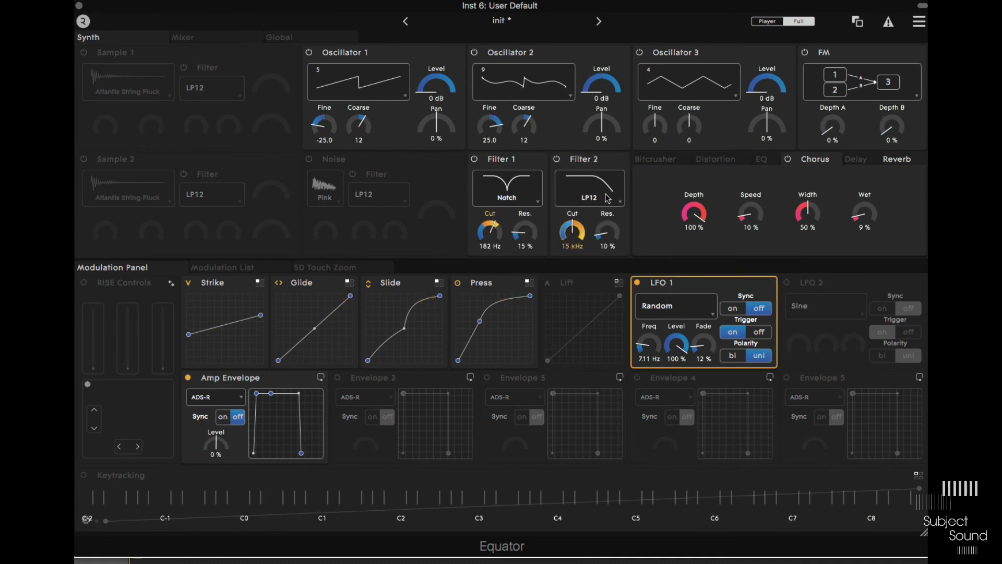
drag(610, 214, 618, 246)
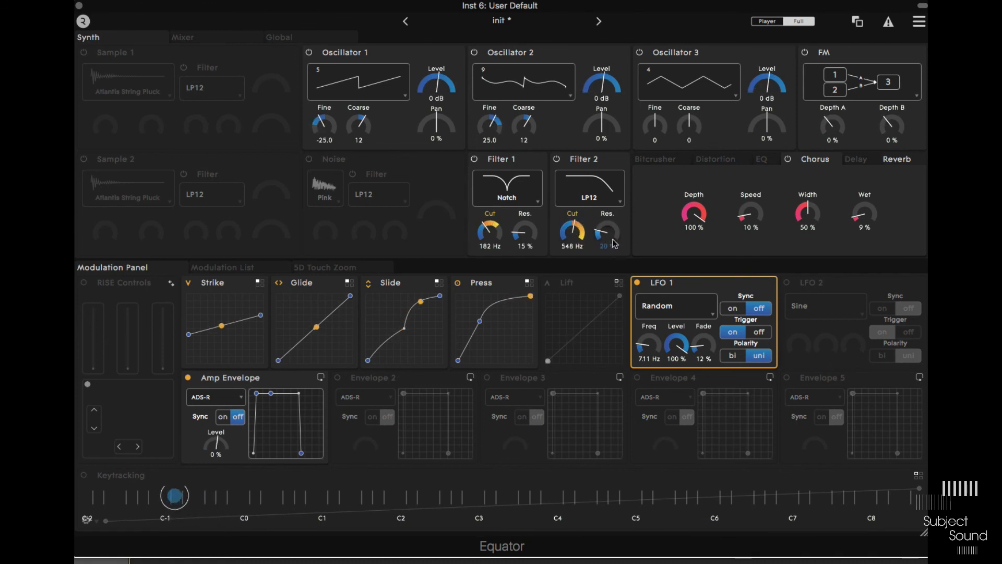